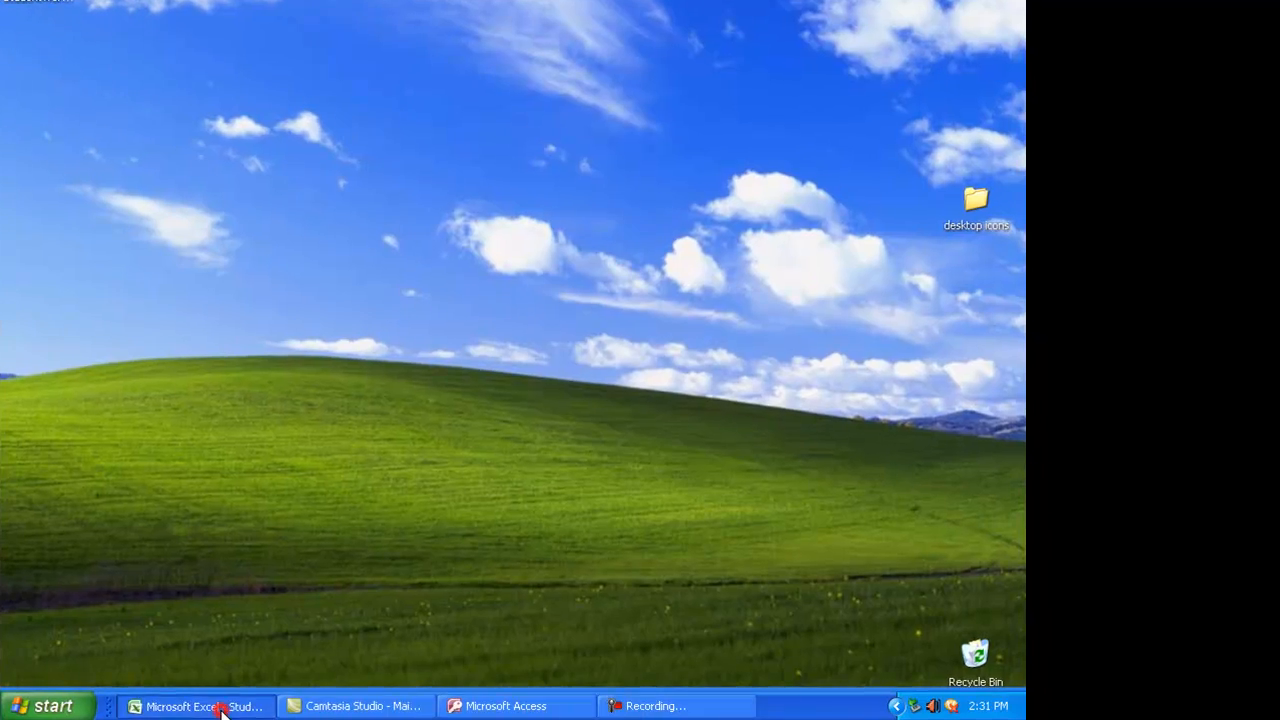
Step: Look over the student worker data in StudentWorkers.xlsx in Excel and switch to Microsoft Access
click(220, 708)
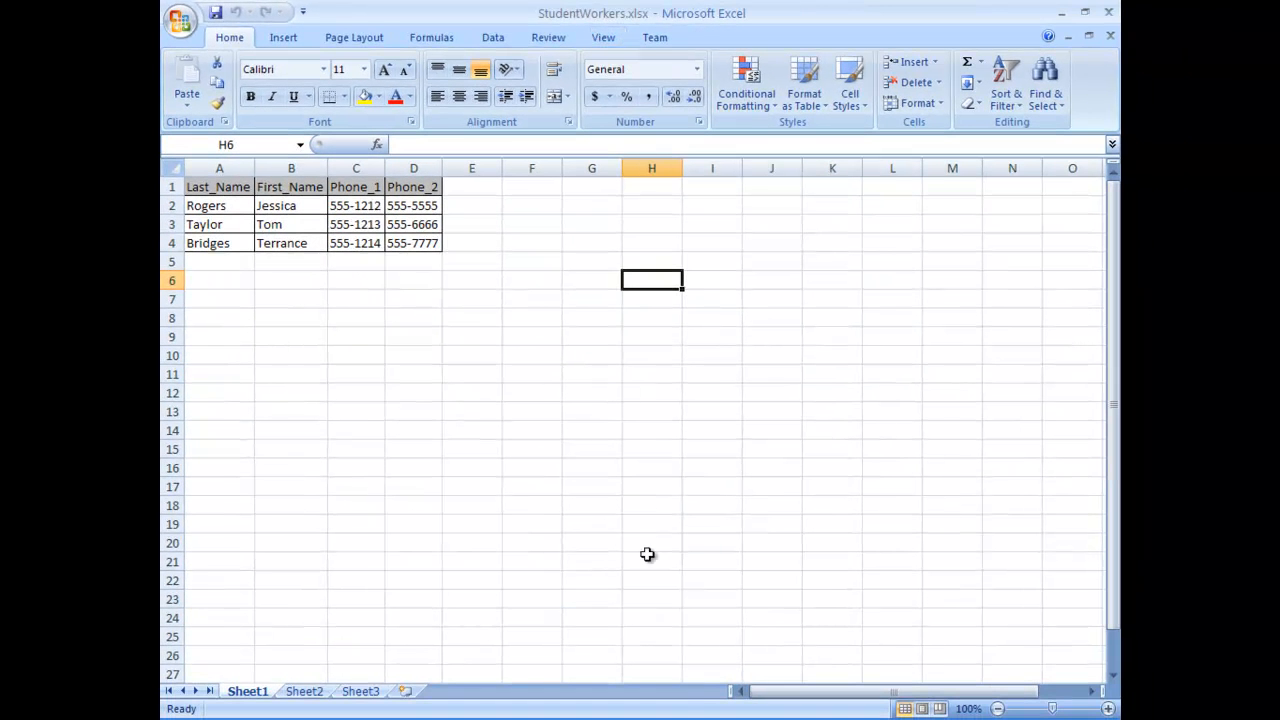
mouse_move(648, 712)
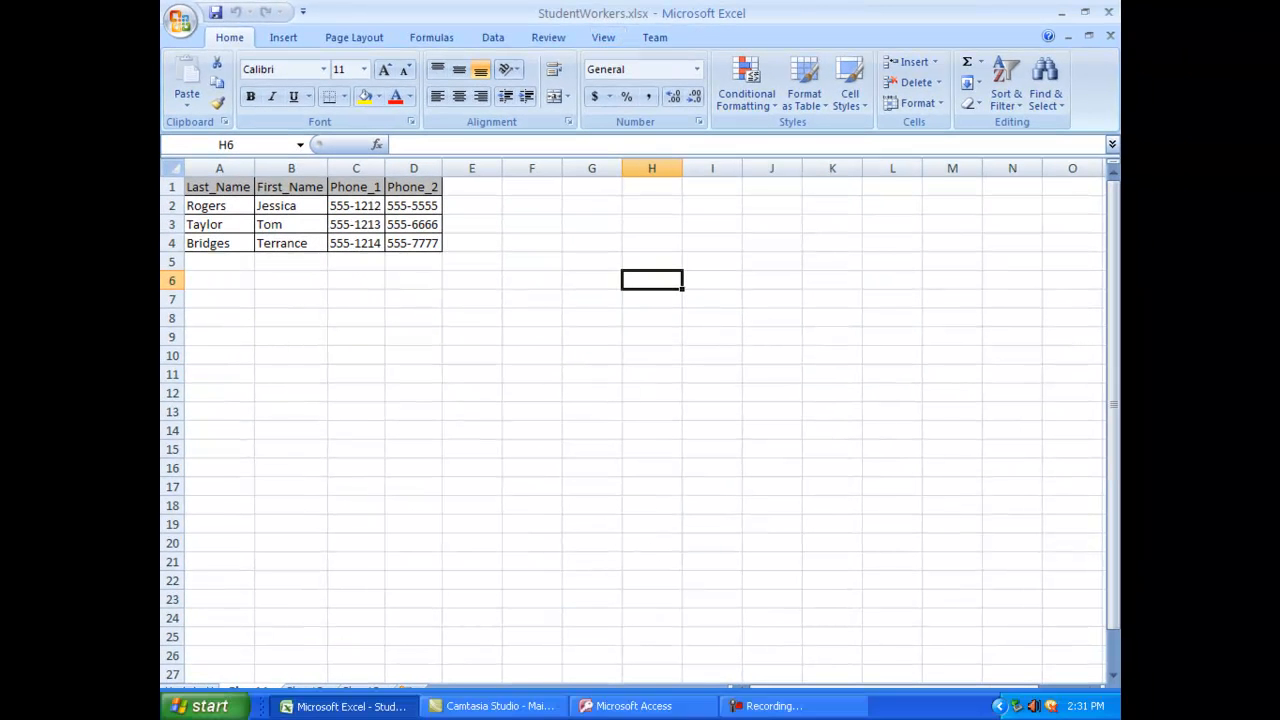
click(648, 708)
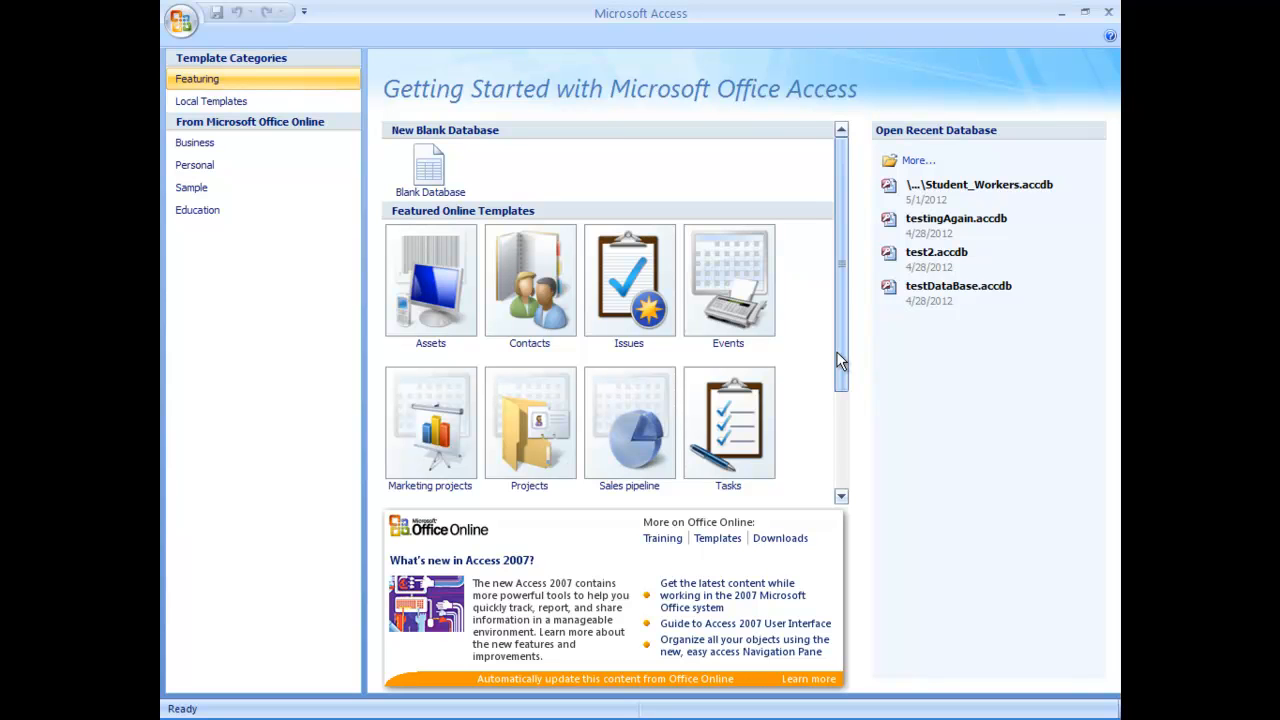
Step: Create a blank database named Student_Workers, stored on the Desktop
click(437, 176)
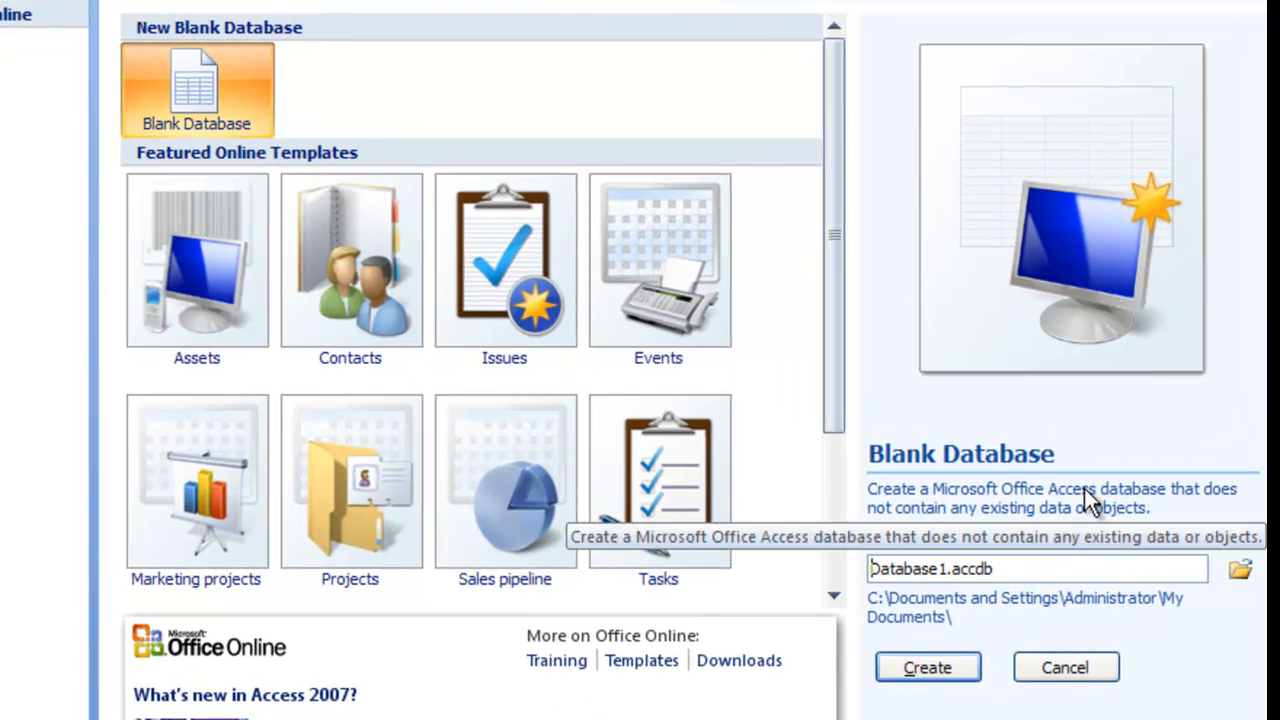
double_click(1012, 566)
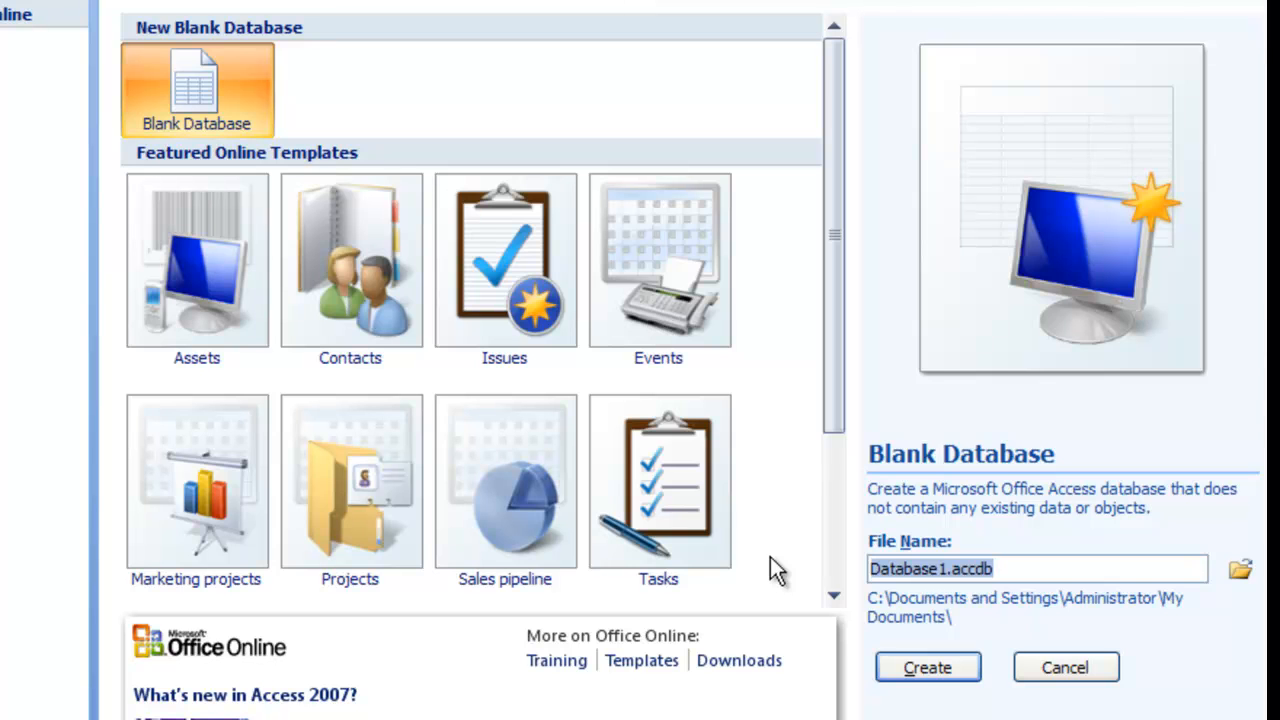
text(Student_Workers)
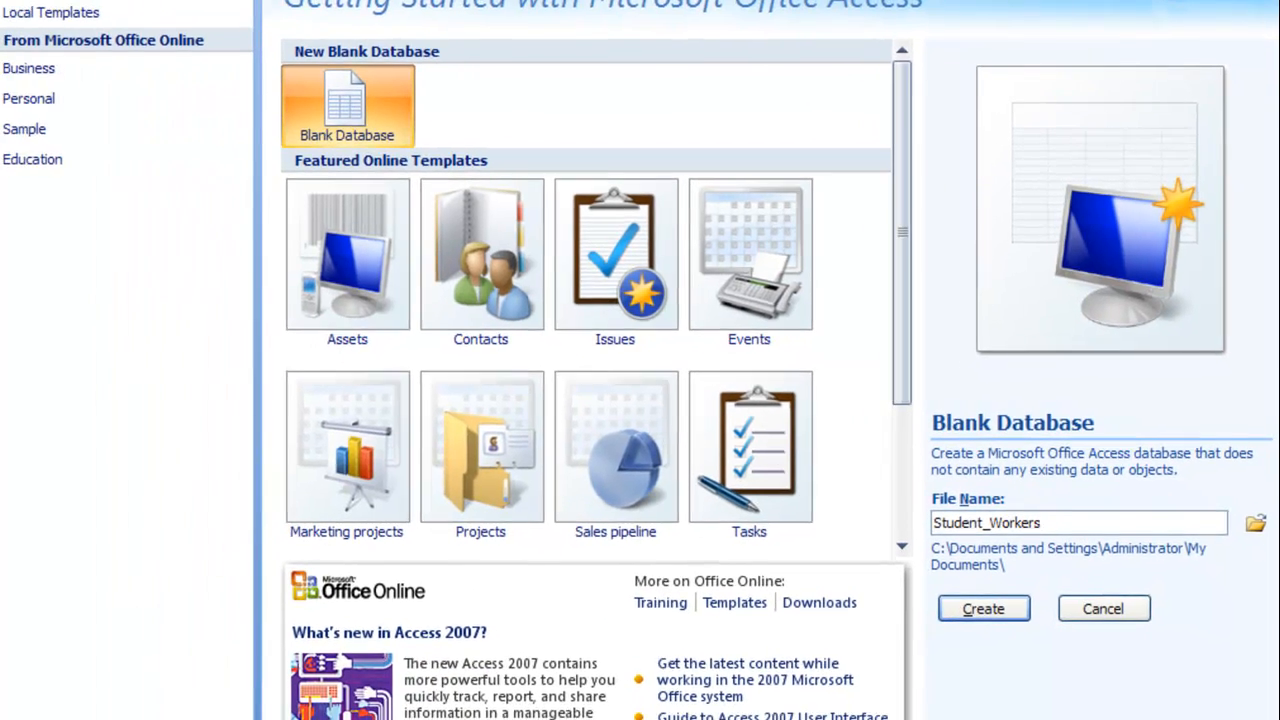
click(1252, 523)
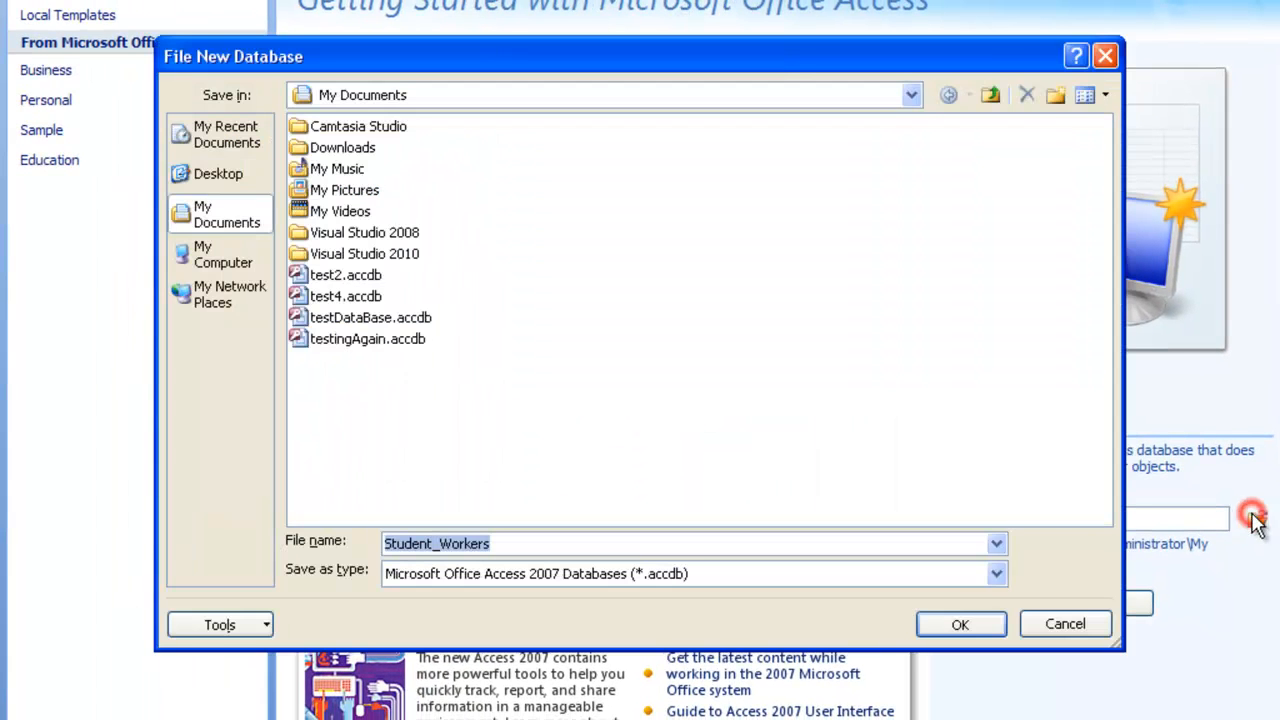
click(219, 162)
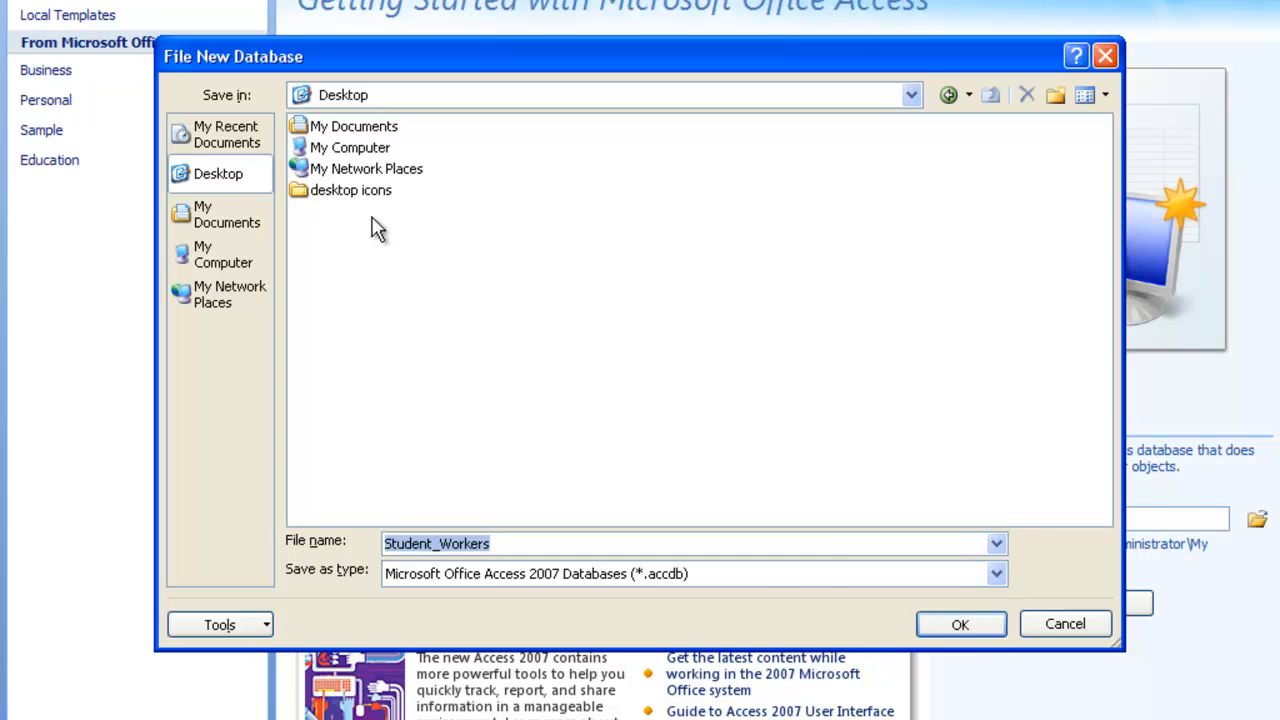
click(962, 623)
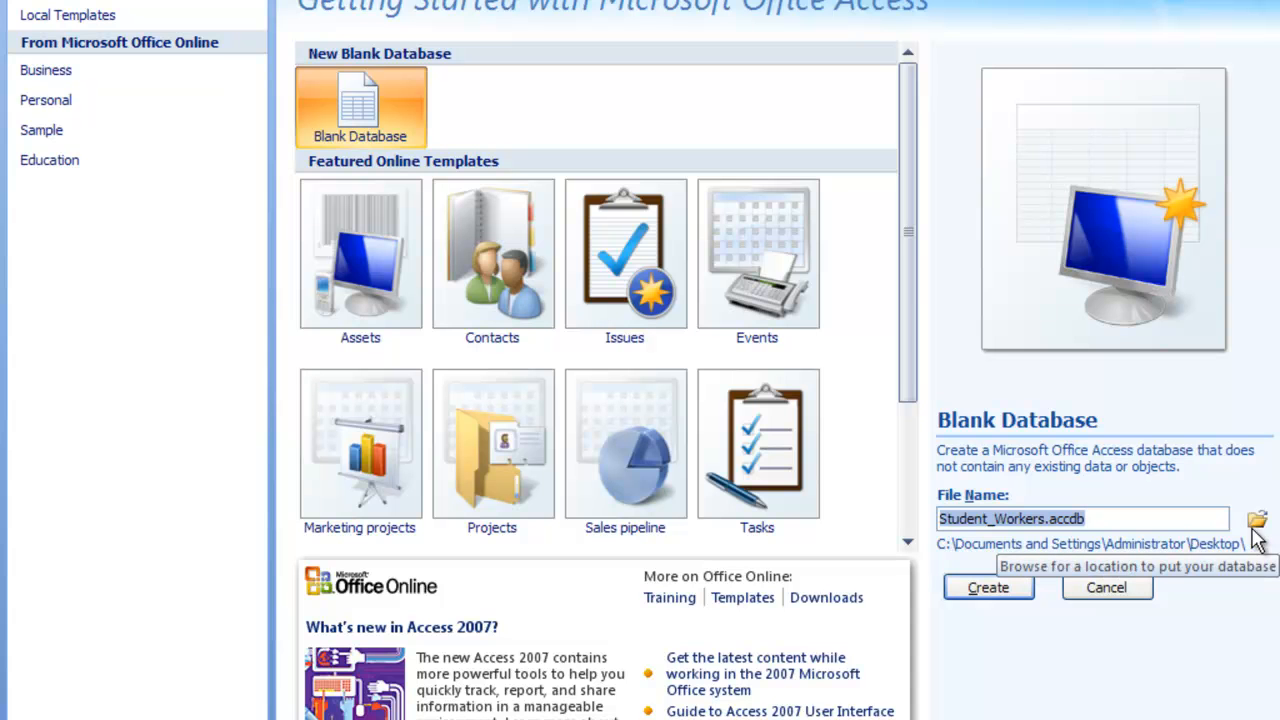
click(983, 590)
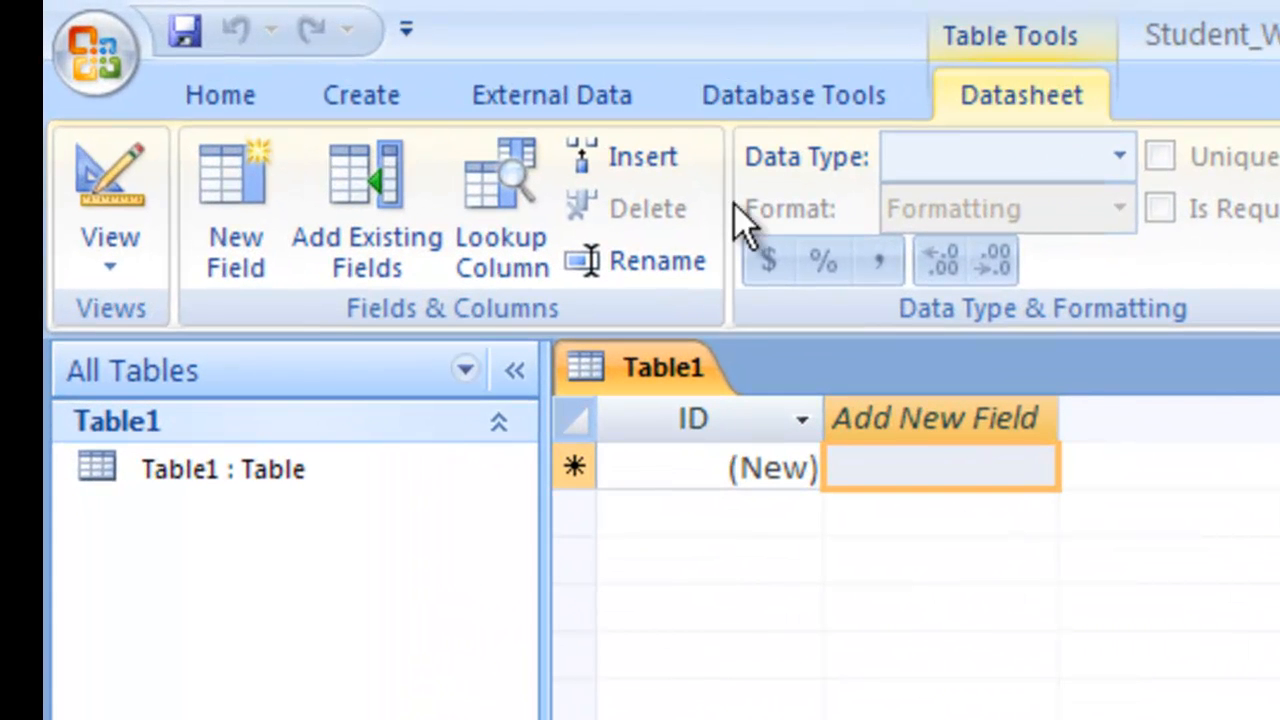
Step: Start an Excel import of StudentWorkers.xlsx from the Desktop into a new table in the current database
click(563, 95)
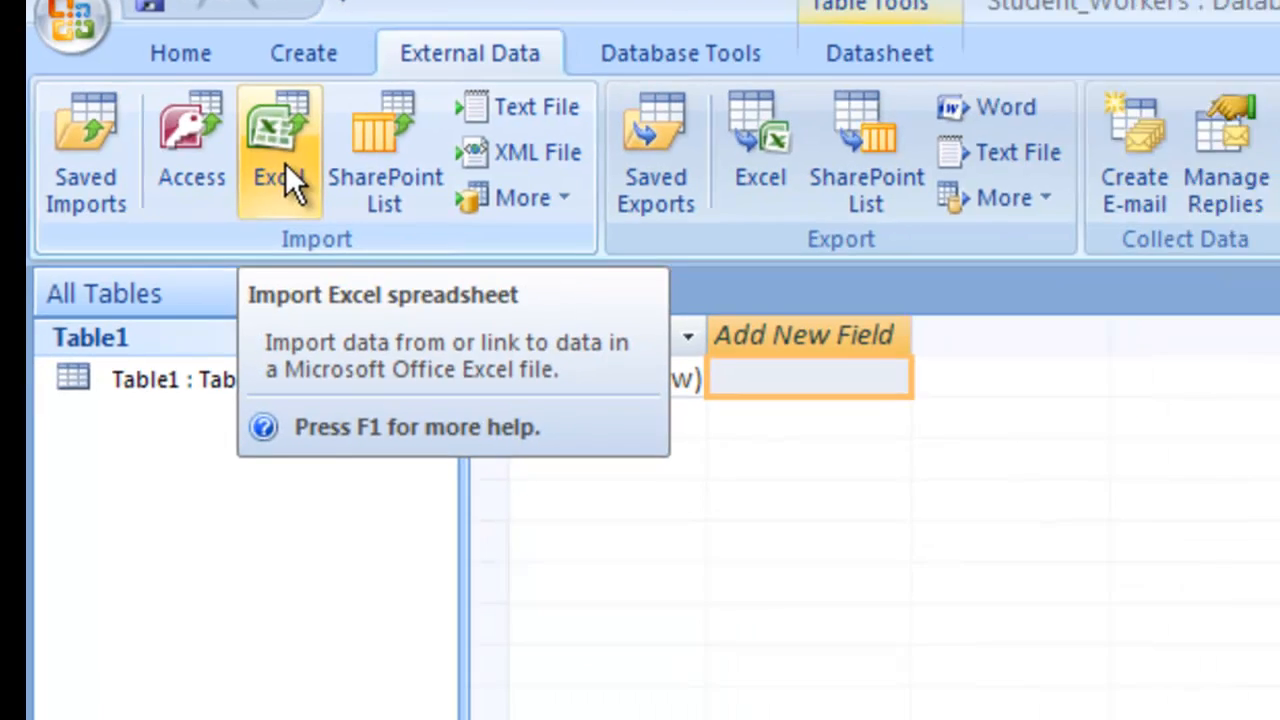
click(340, 221)
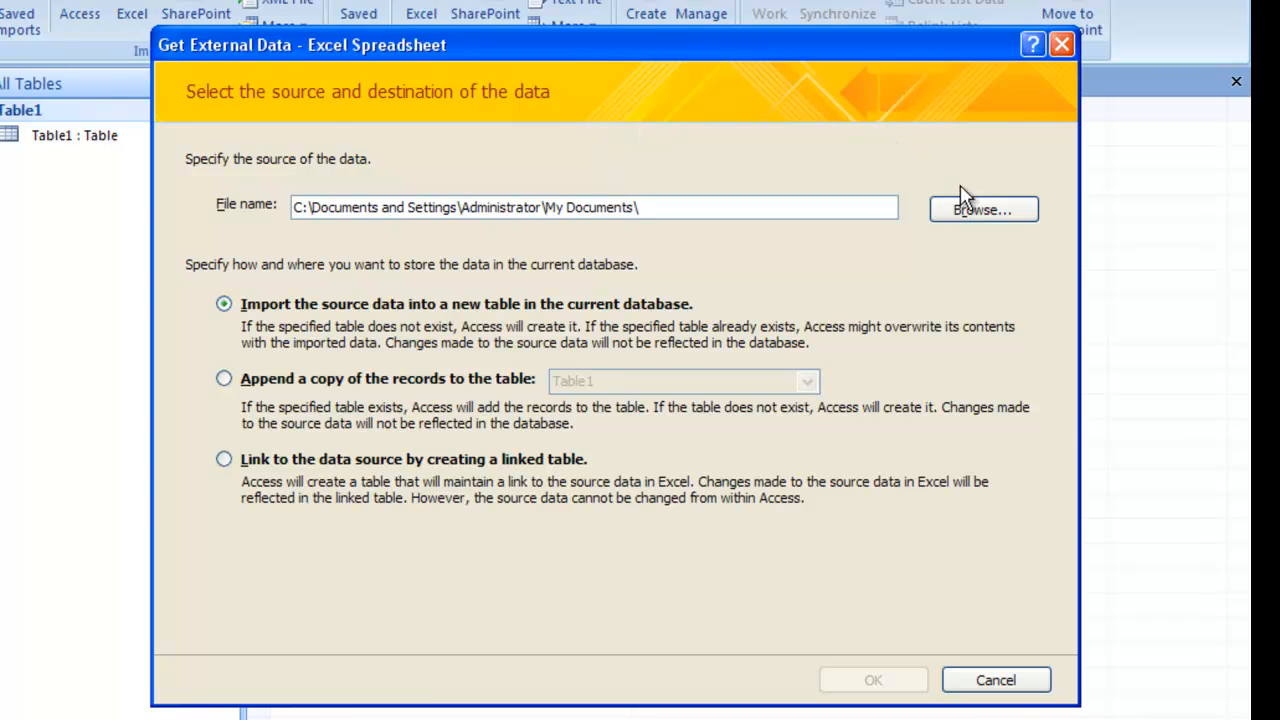
click(984, 212)
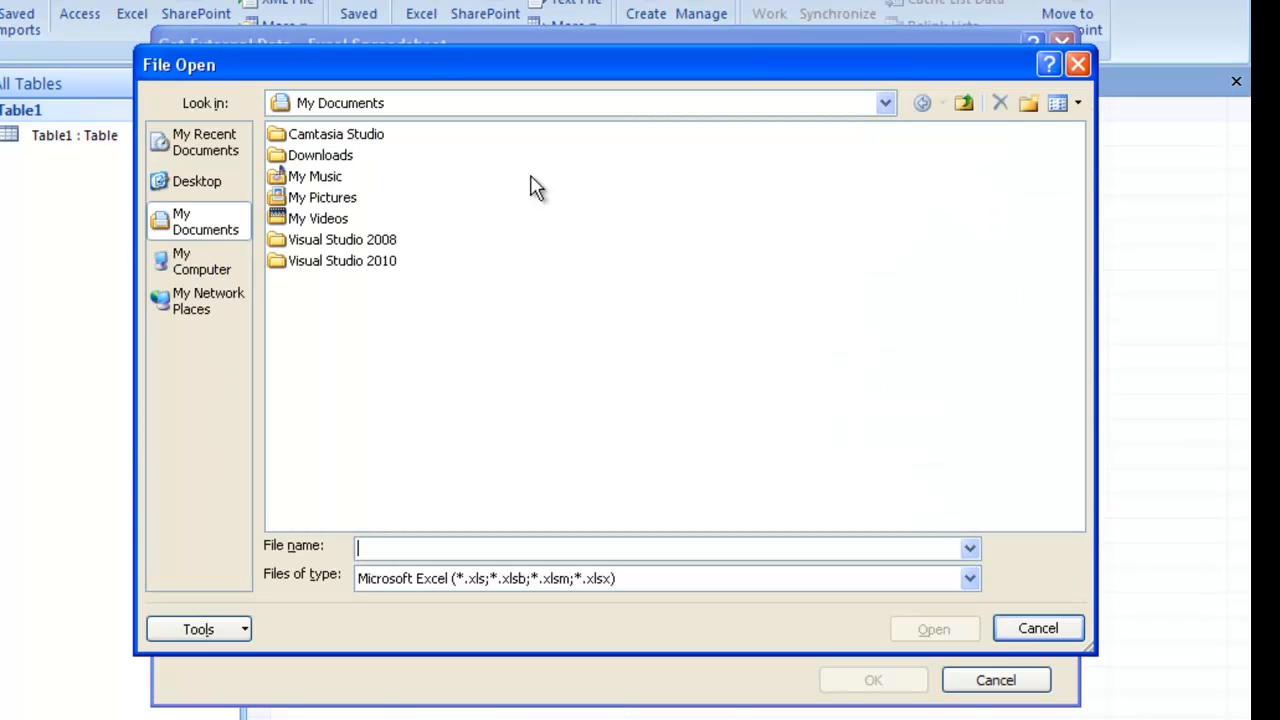
click(214, 193)
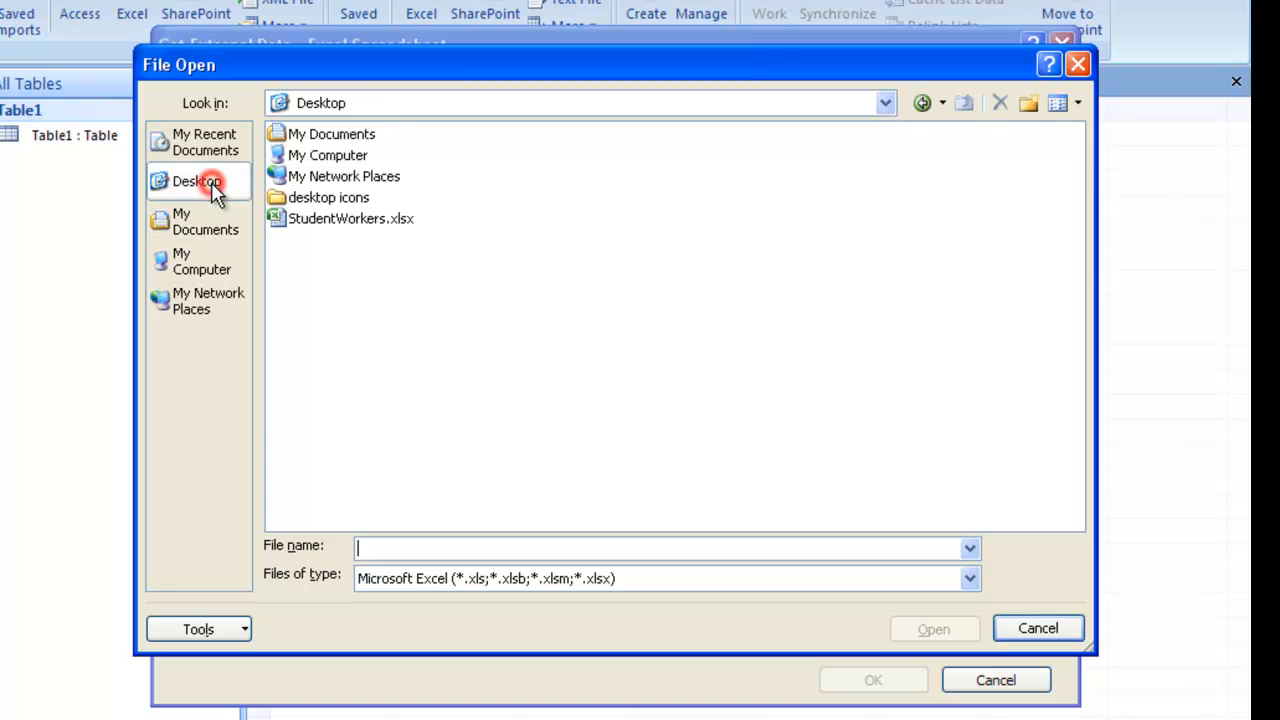
click(303, 222)
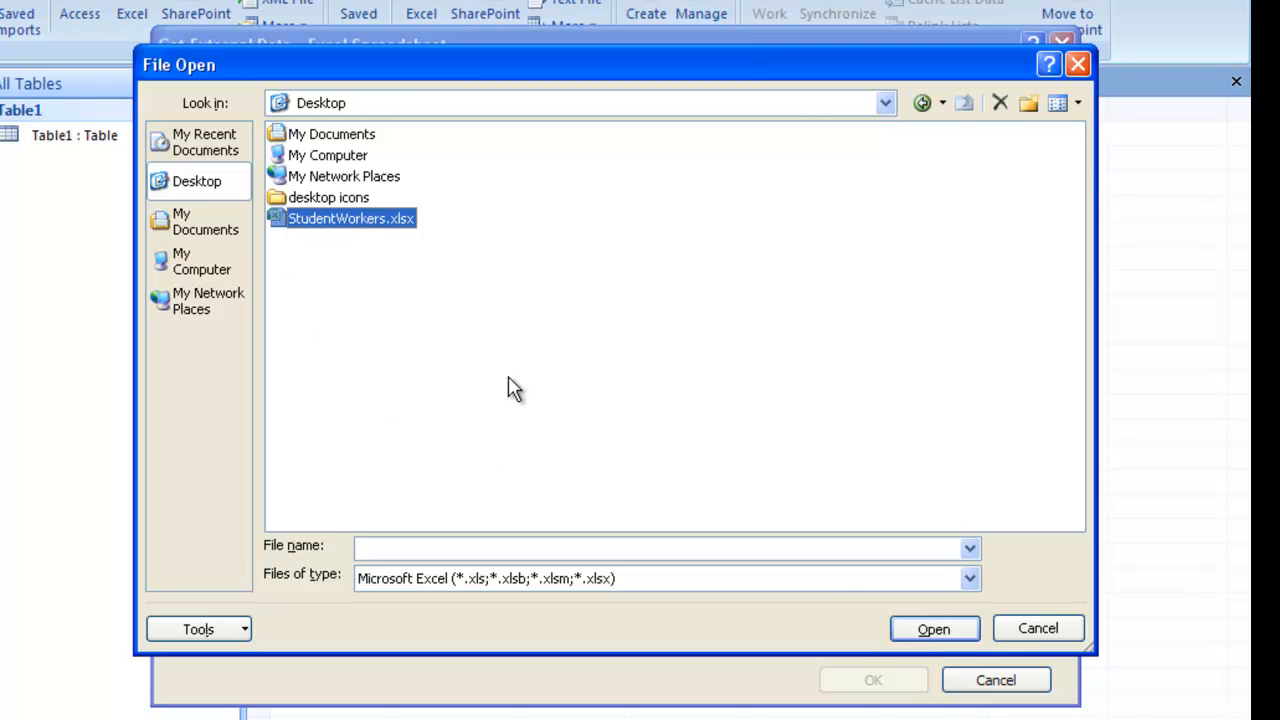
click(914, 625)
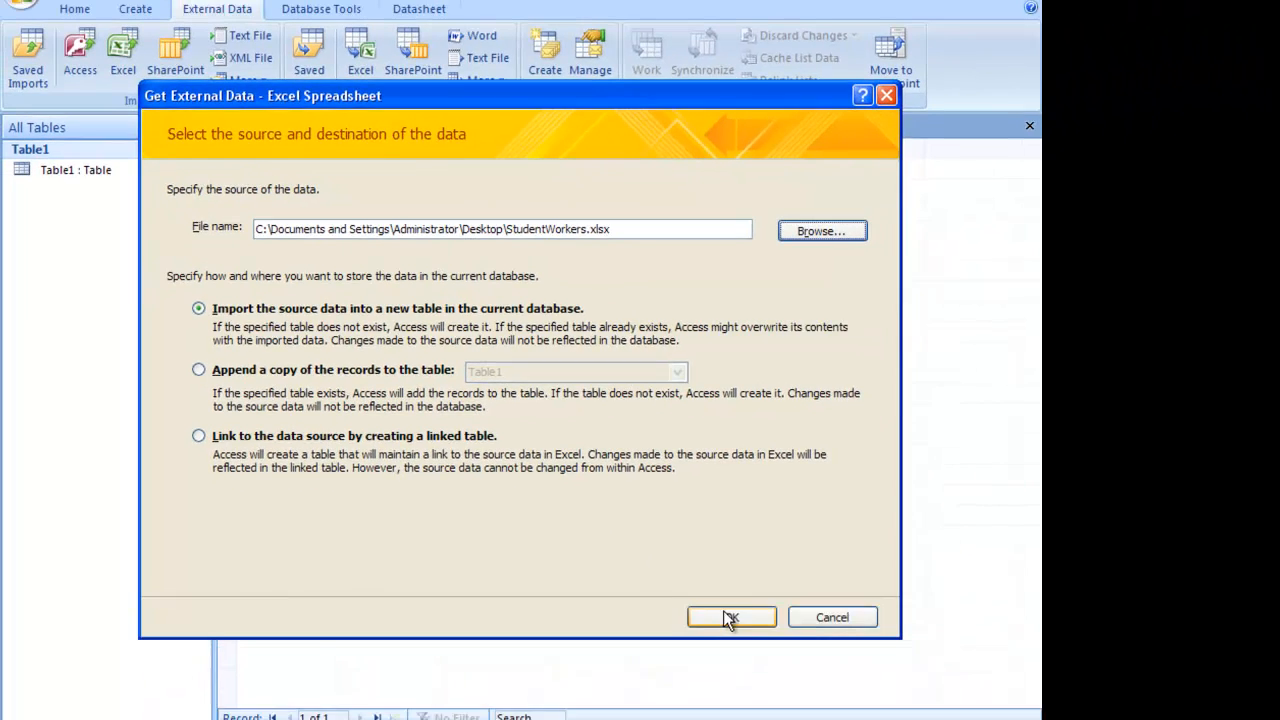
click(838, 665)
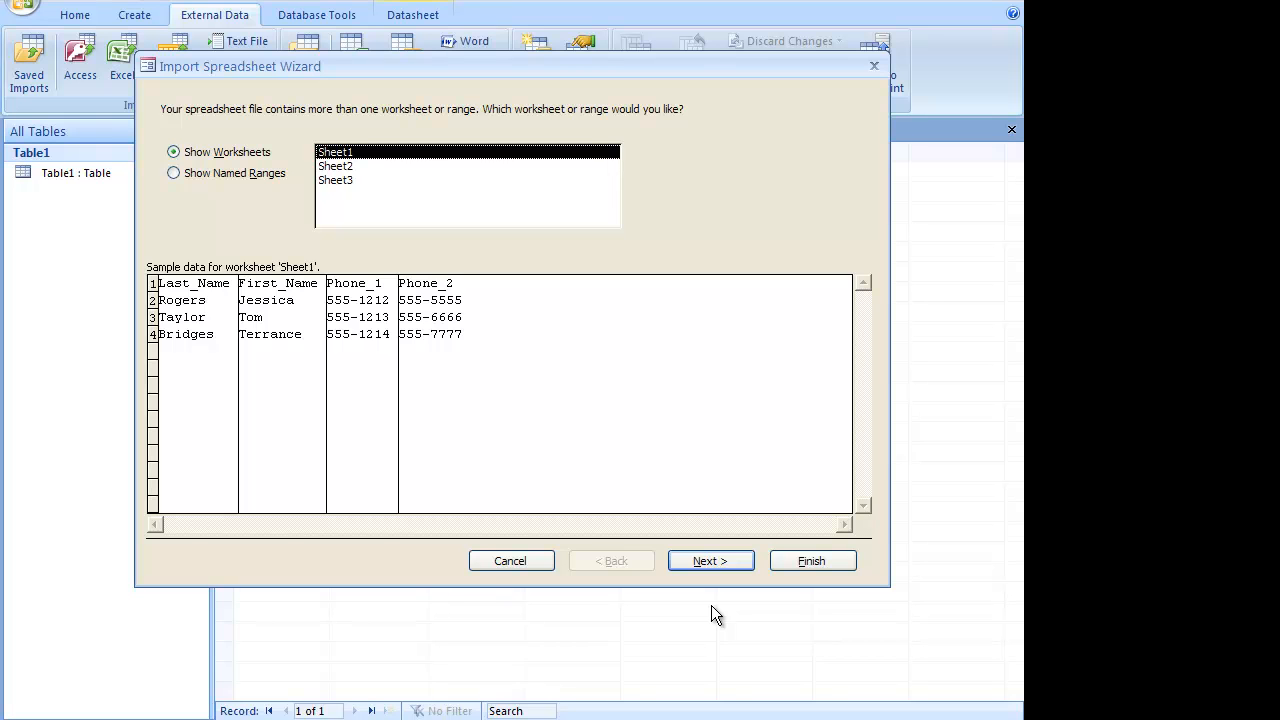
Step: Preview the other worksheets, choose Sheet1 for the import, and treat its first row as column headings
click(327, 165)
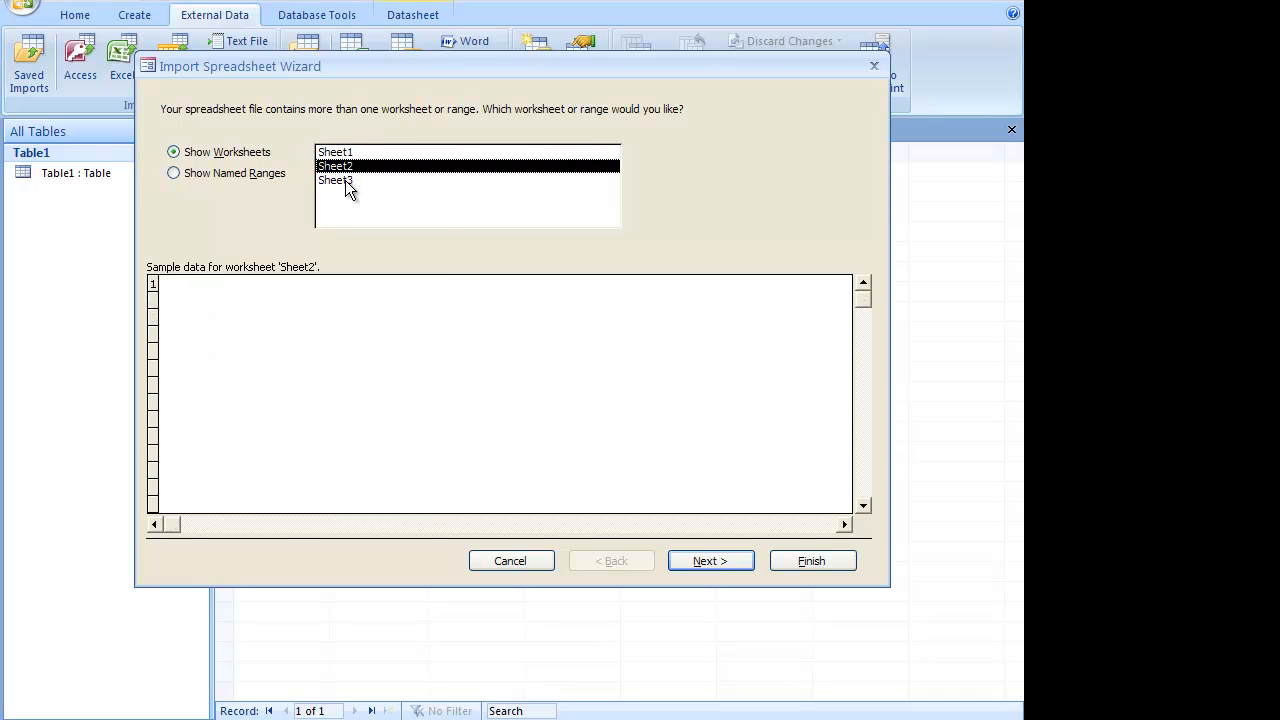
click(345, 180)
click(321, 152)
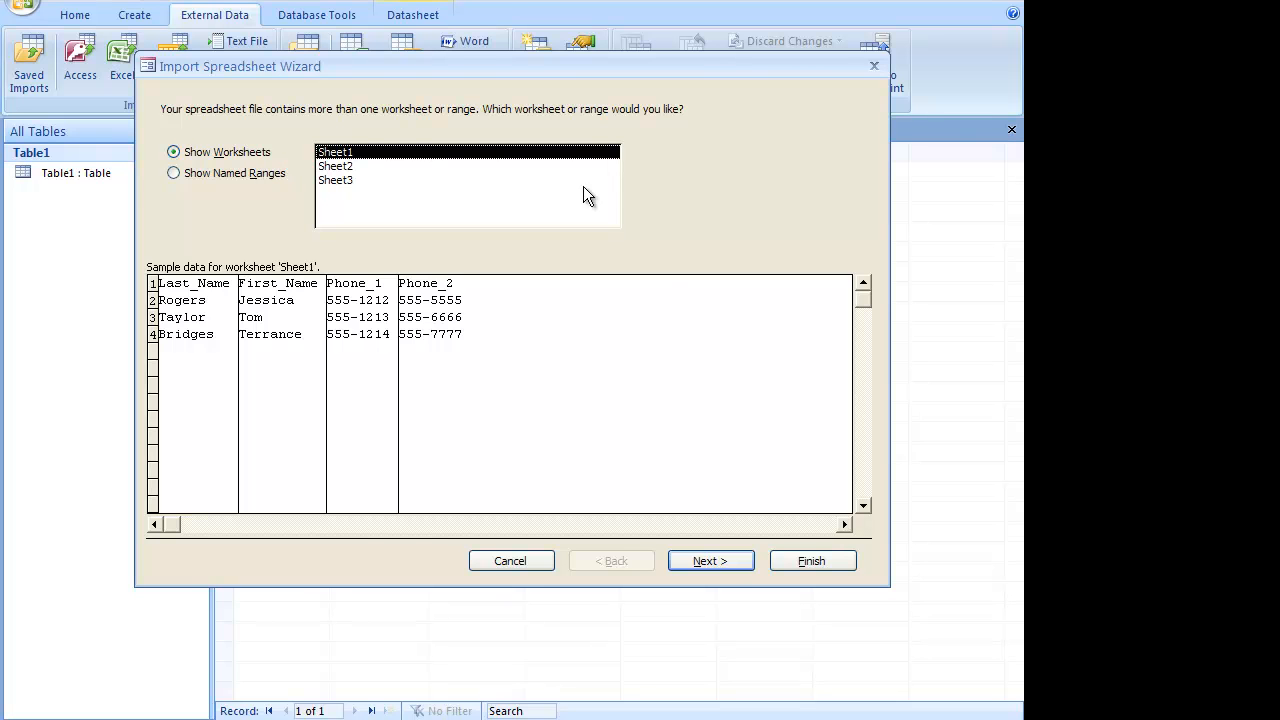
click(727, 566)
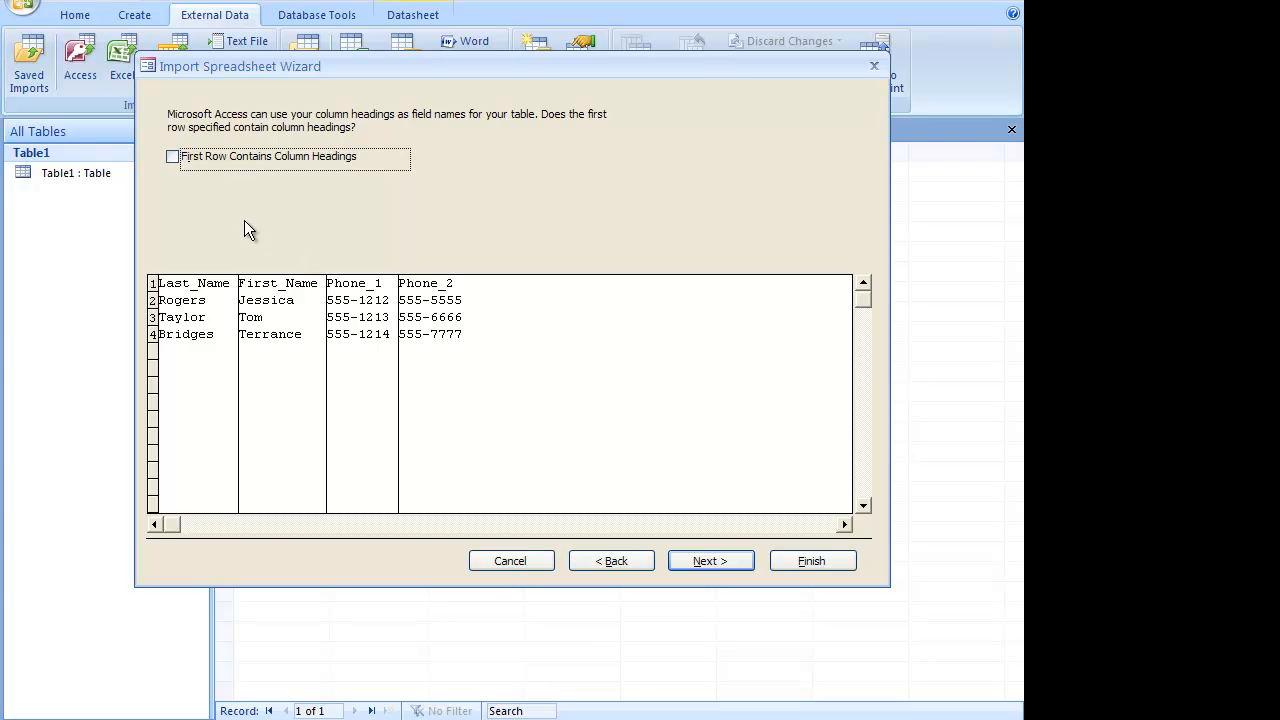
click(173, 159)
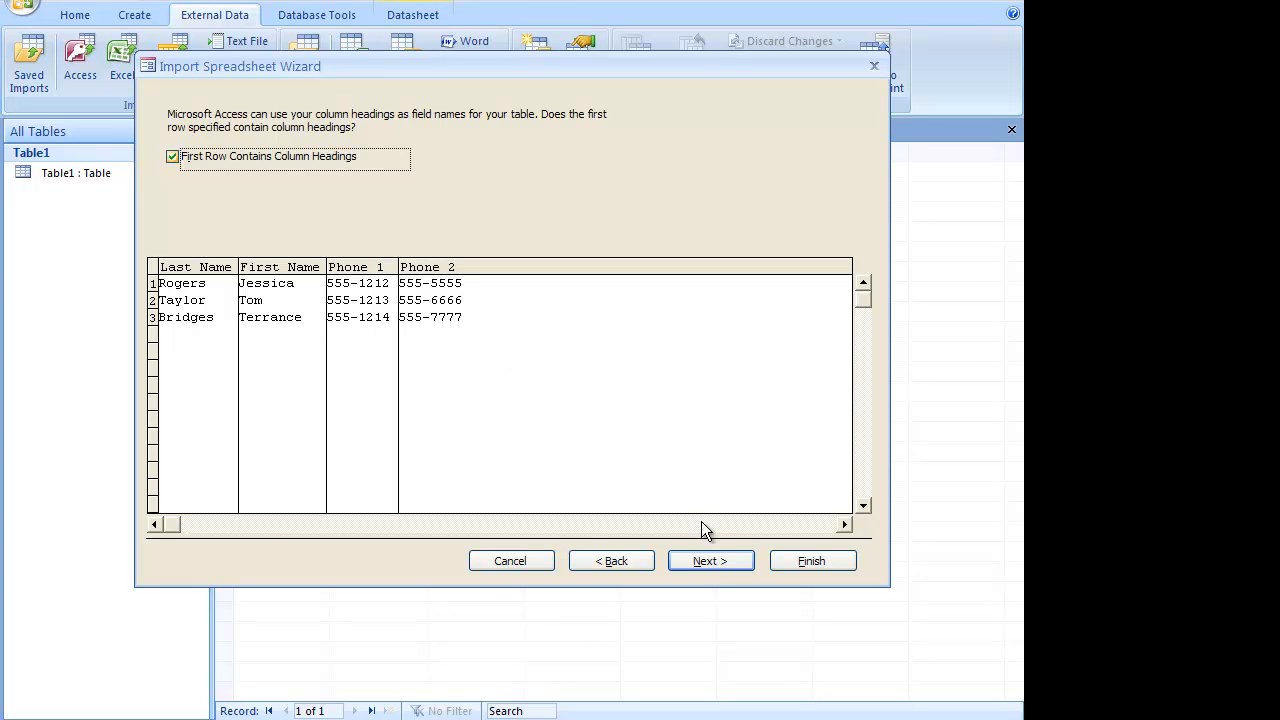
click(711, 558)
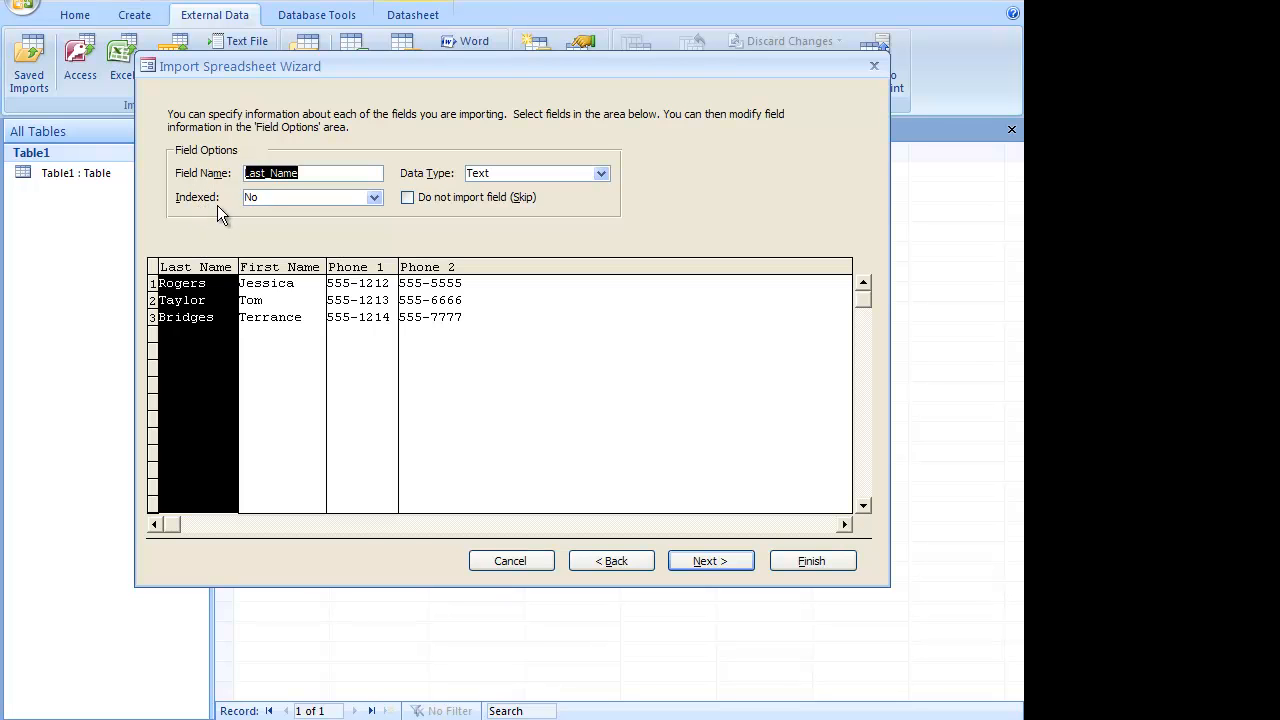
Step: Set the Last_Name field's indexing to Yes (Duplicates OK) and let Access add the primary key
click(373, 199)
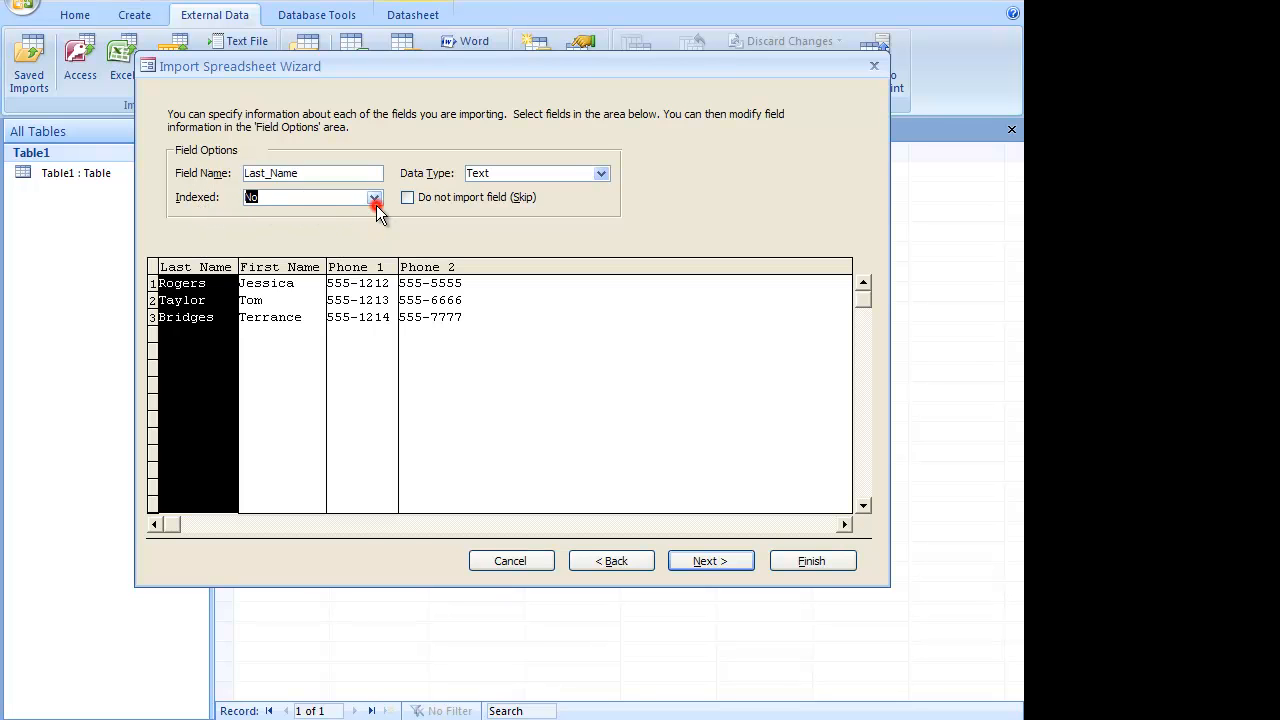
click(373, 199)
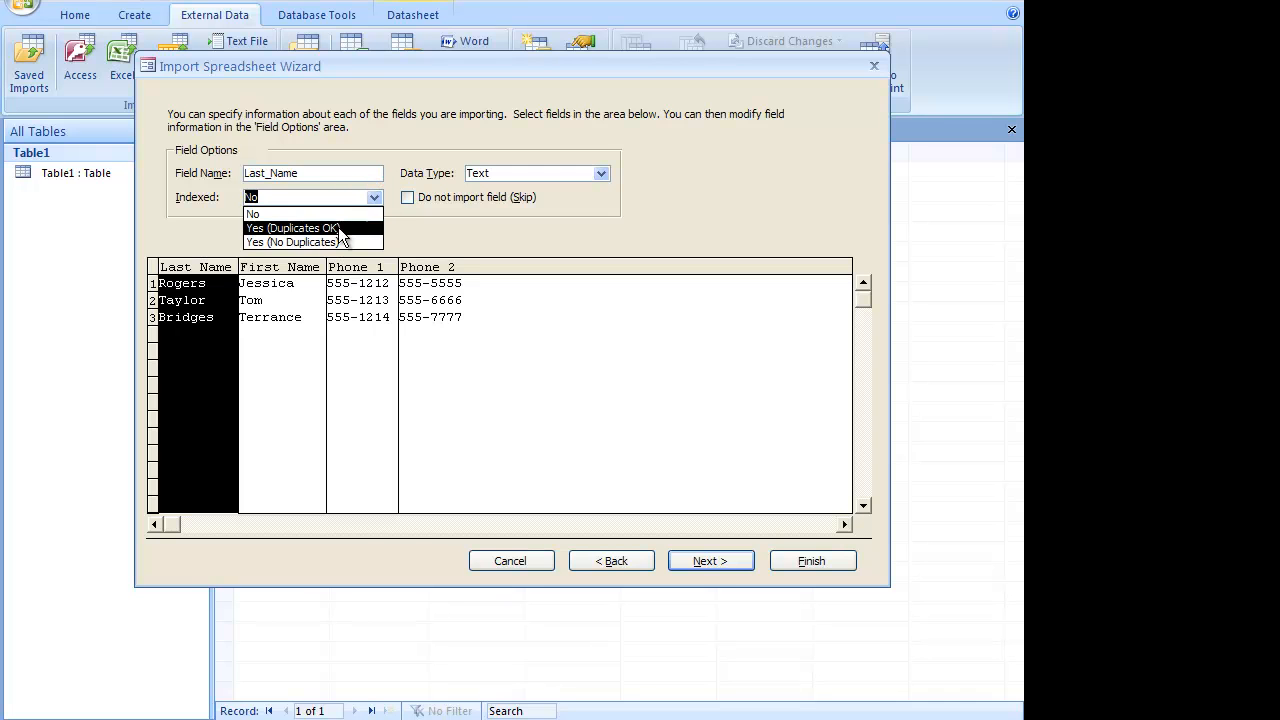
click(339, 230)
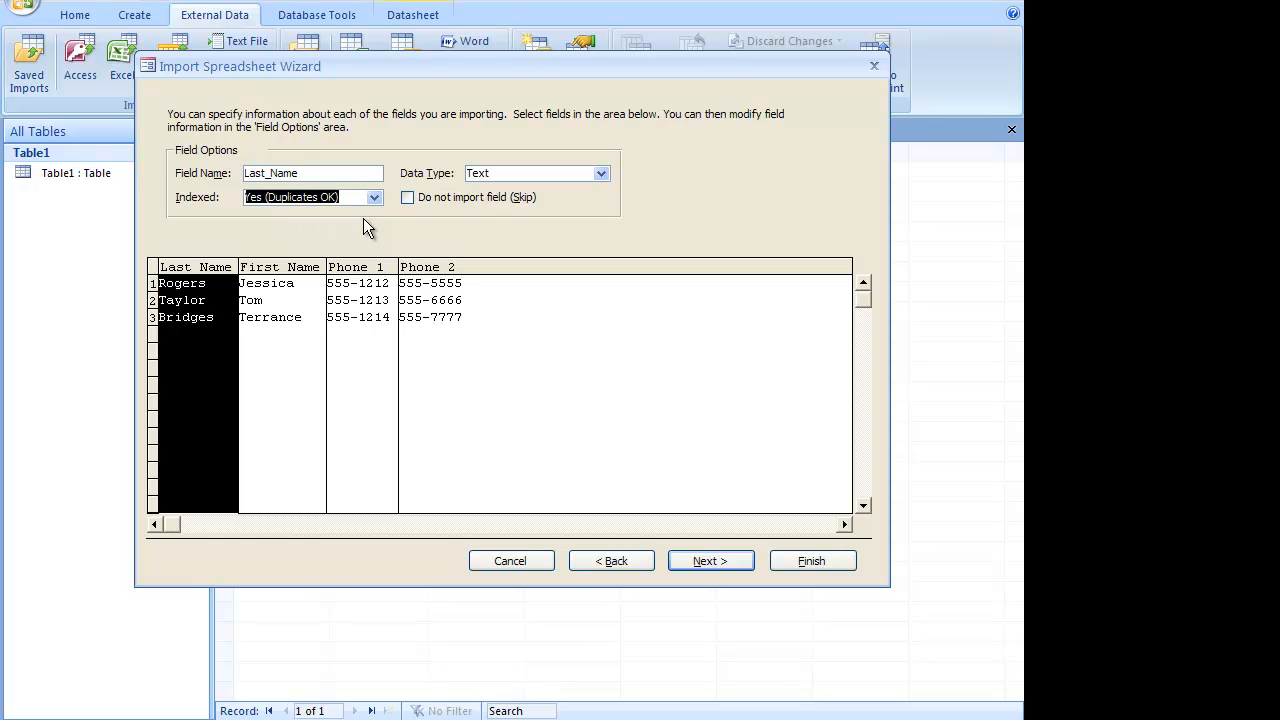
click(721, 564)
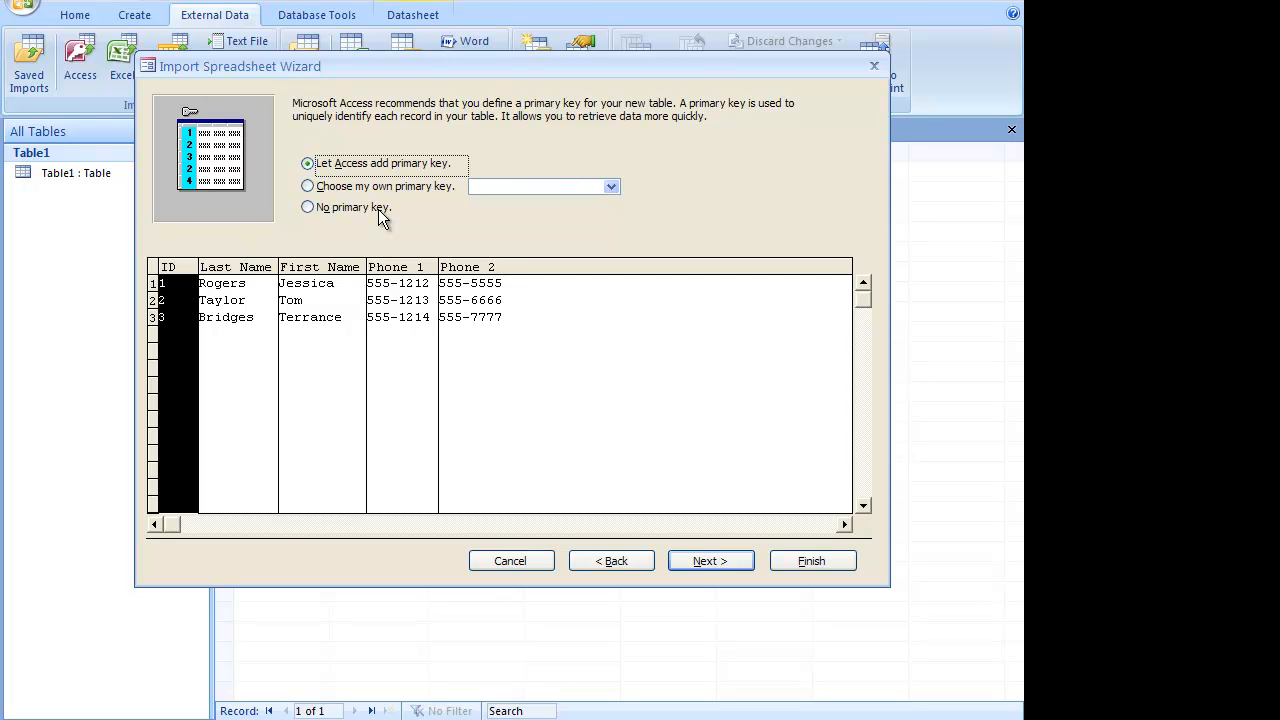
click(717, 563)
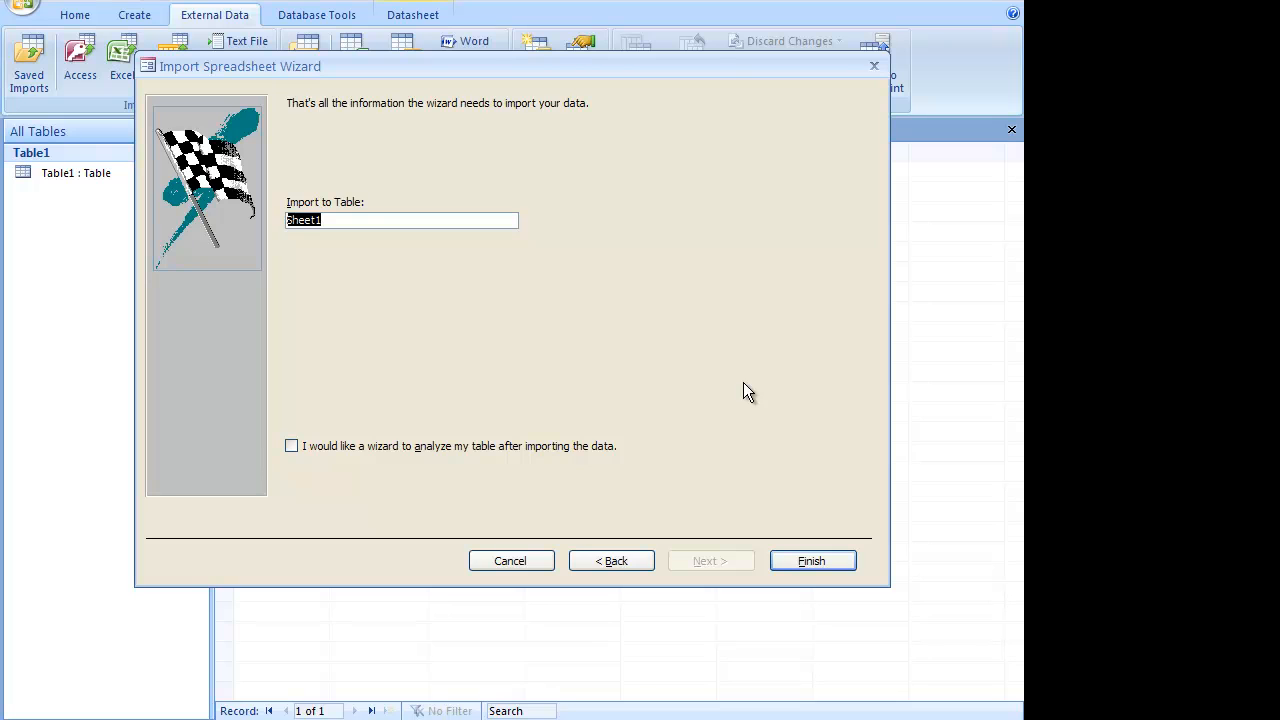
Step: Import the data into a table named Student_Info without saving the import steps, and open that table
drag(363, 227, 104, 201)
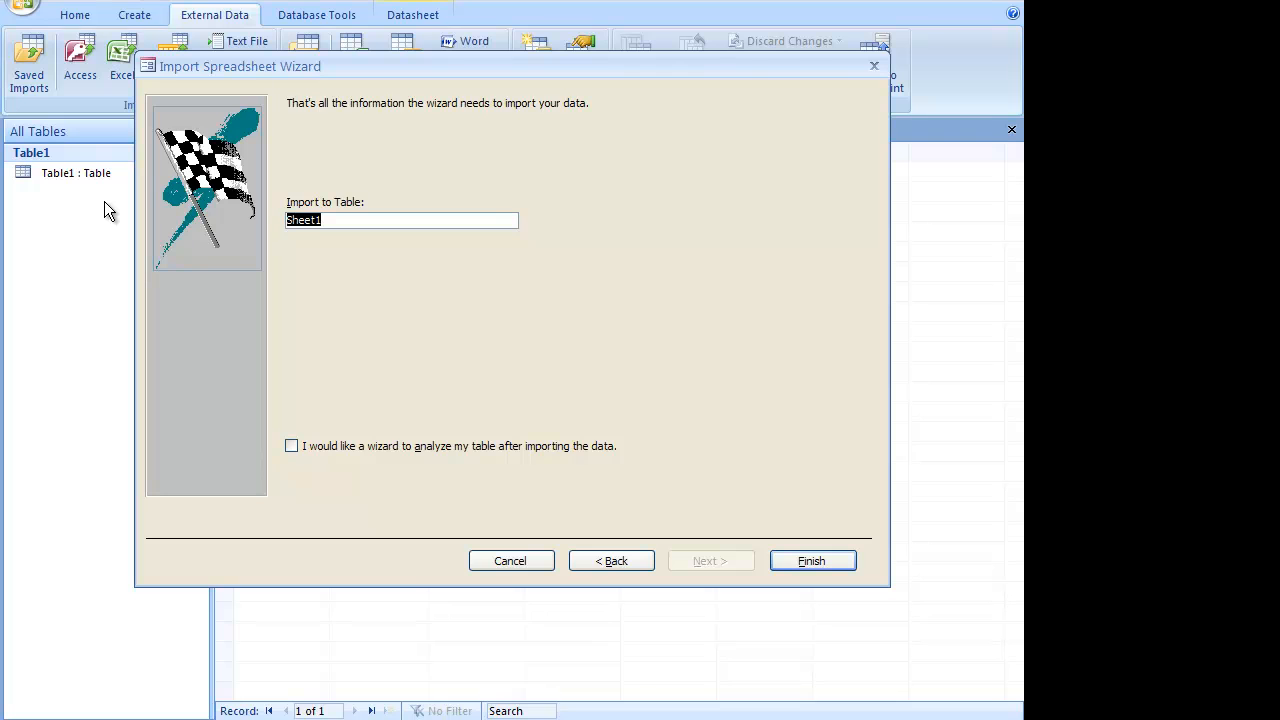
text(Student)
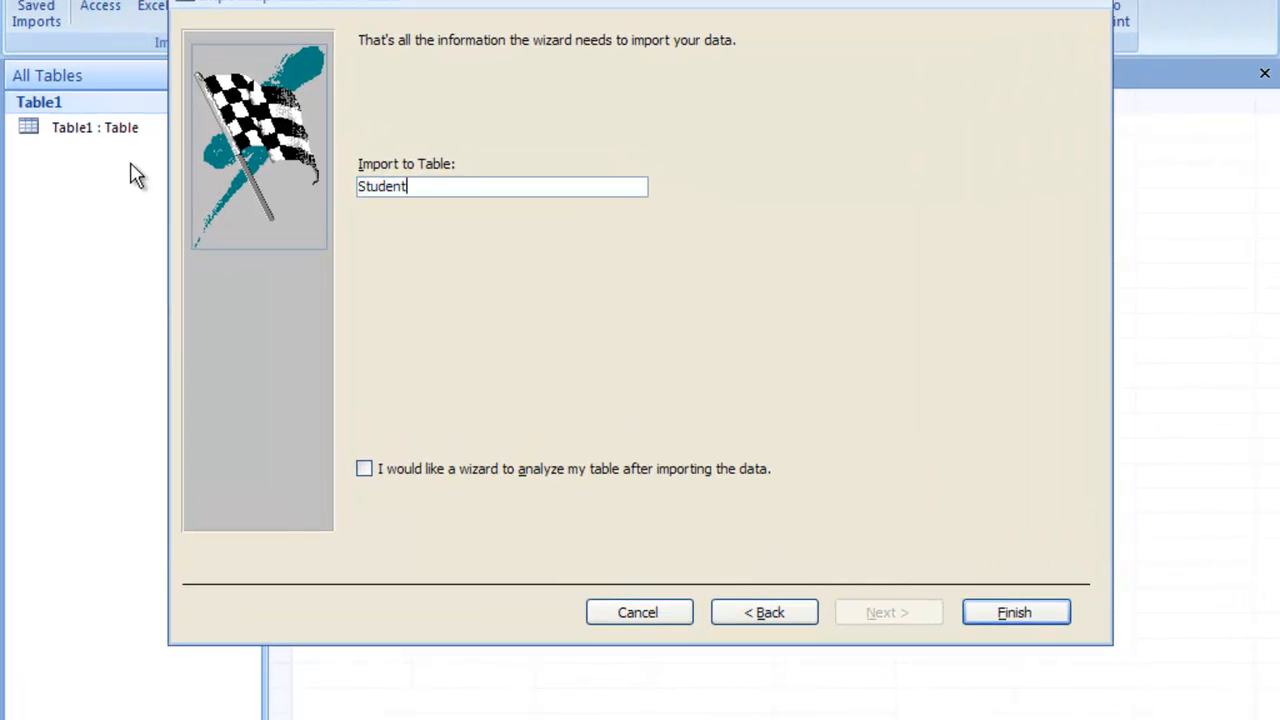
text(_Info)
click(1030, 610)
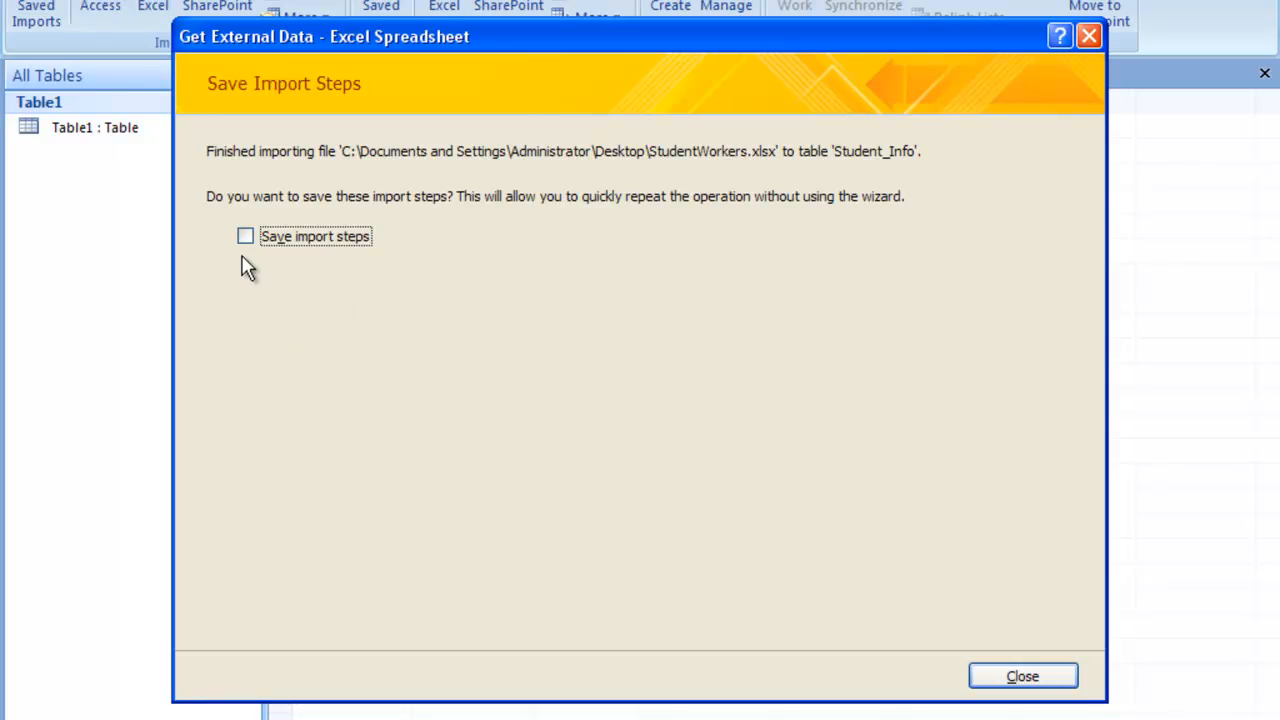
click(1022, 678)
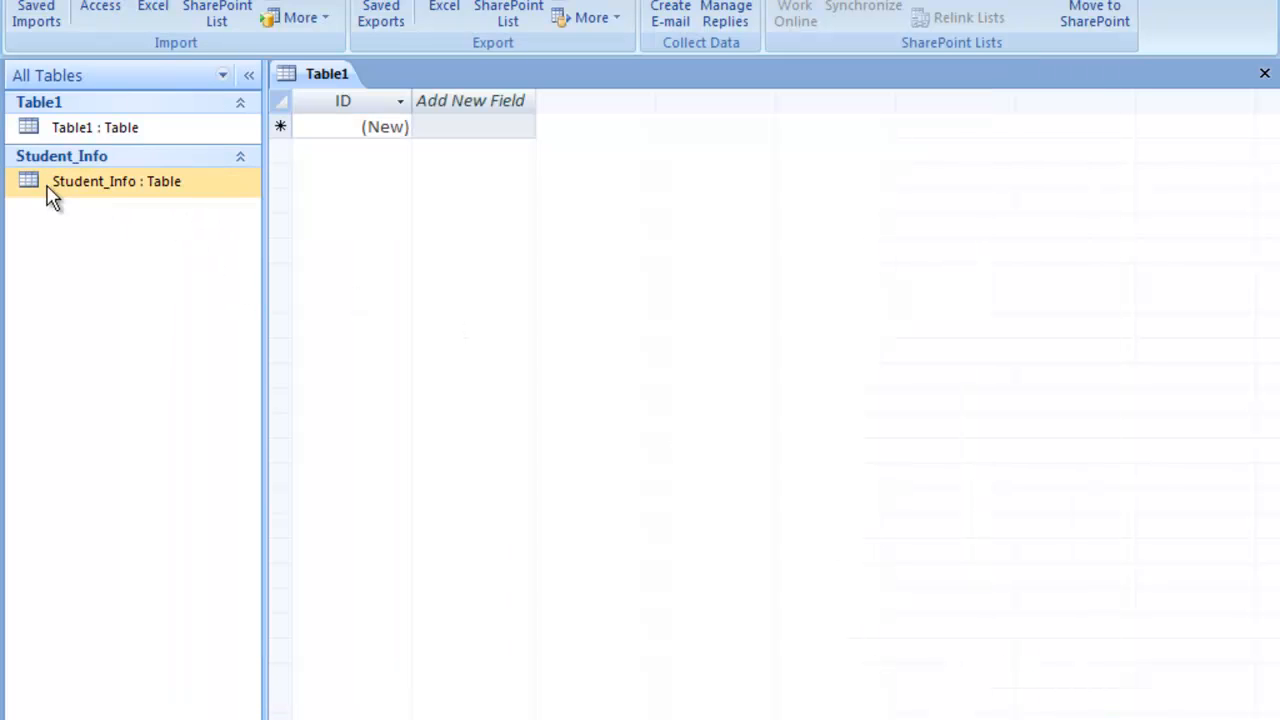
double_click(116, 188)
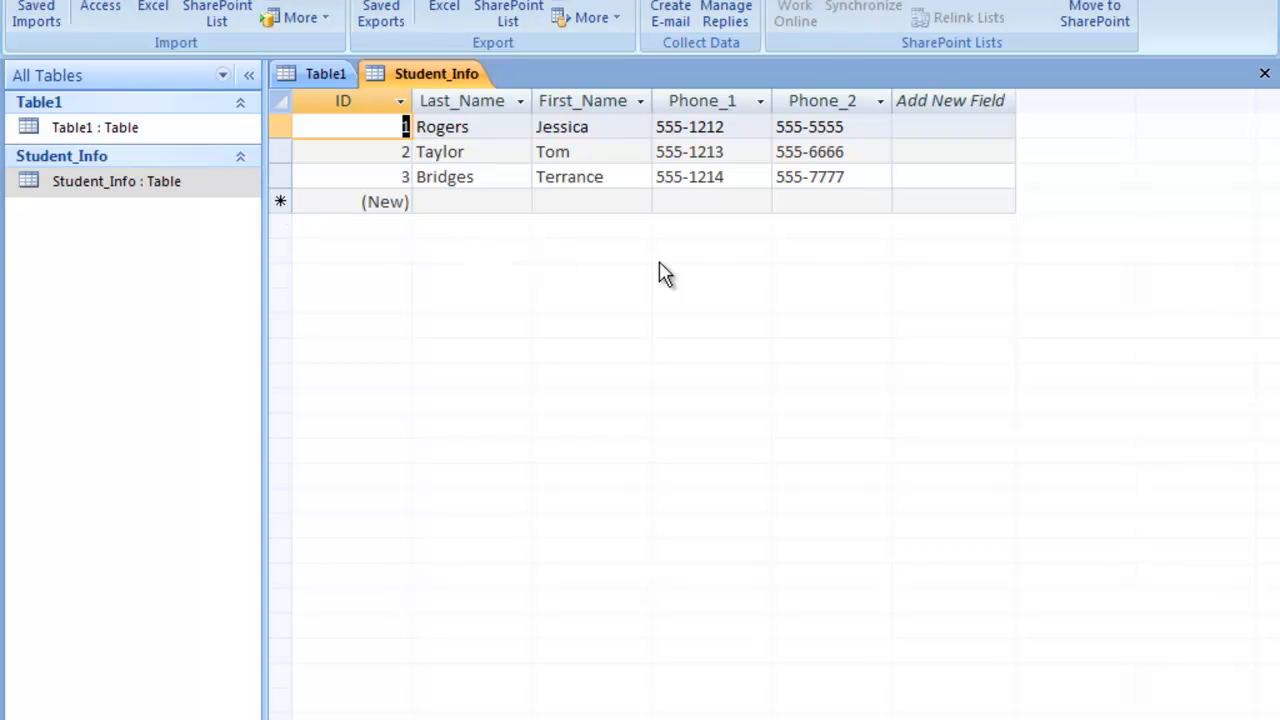